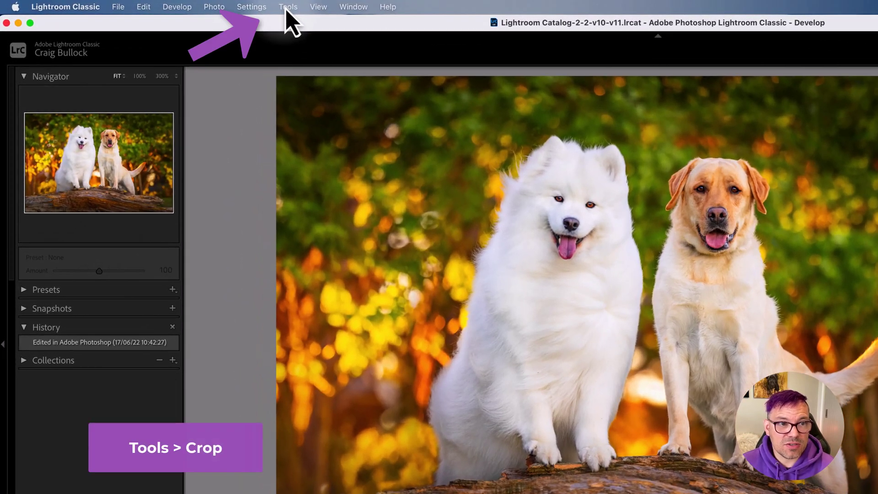
Step: Activate the Crop tool on the two-dog photo so the rule-of-thirds grid overlays it
click(287, 7)
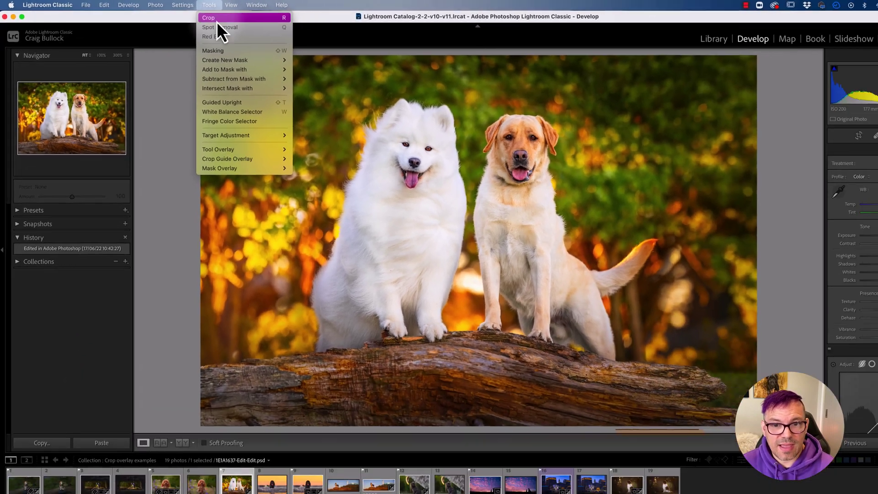
click(295, 26)
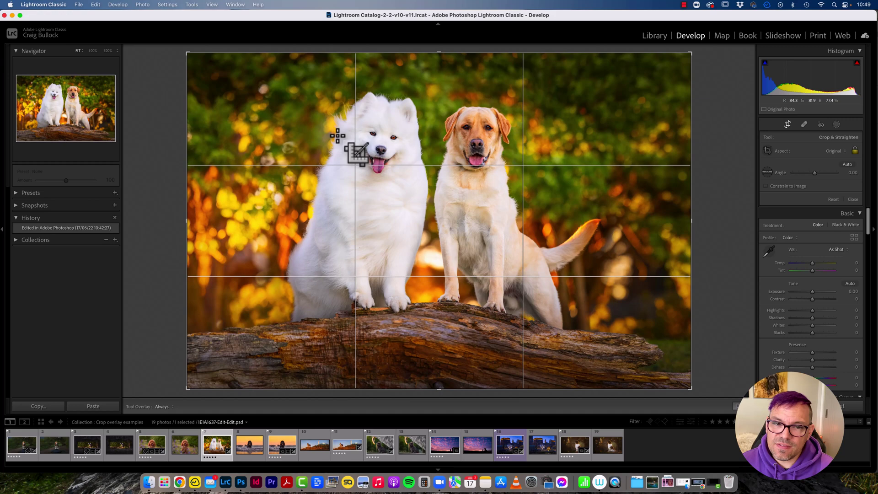
click(191, 4)
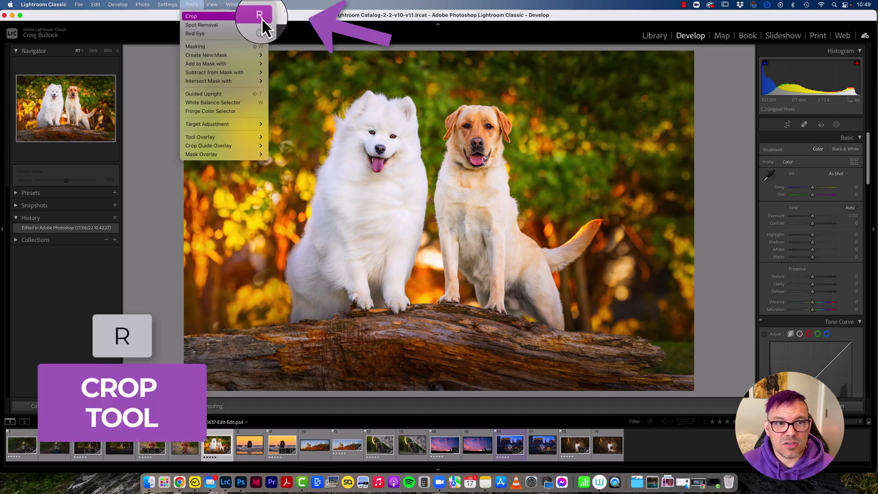
click(290, 18)
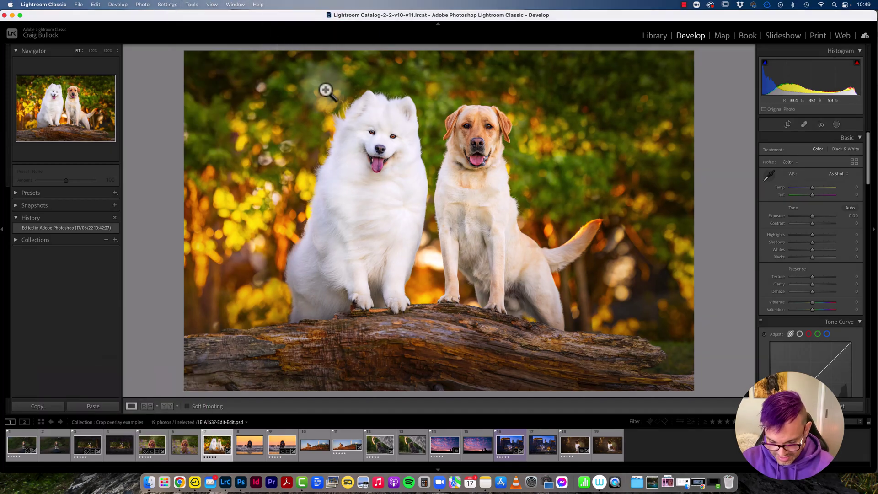
key(r)
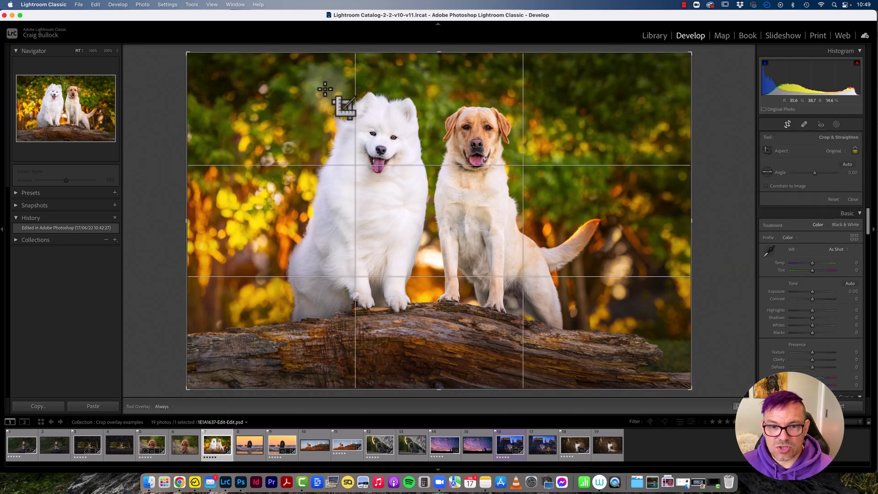
key(r)
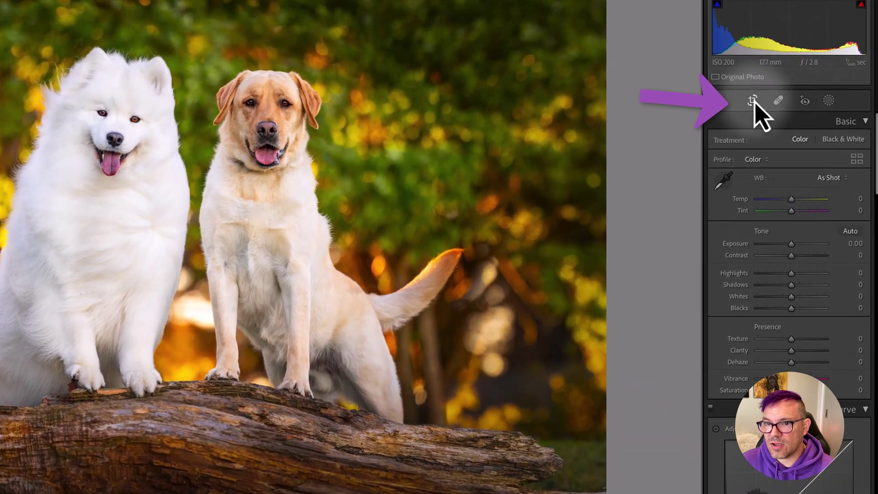
click(754, 101)
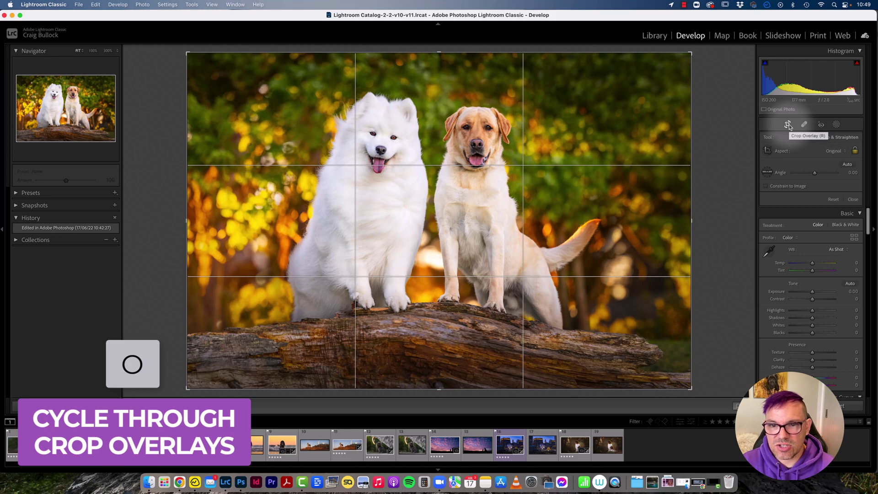
Step: Display the Crop Guide Overlay submenu, listing Grid, Thirds, Fifths, Golden Ratio, Golden Spiral and Aspect Ratios
click(197, 5)
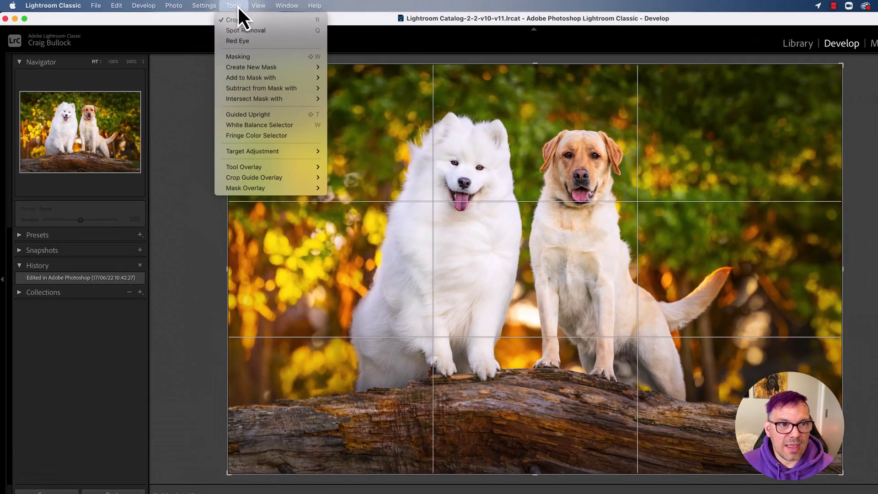
mouse_move(272, 179)
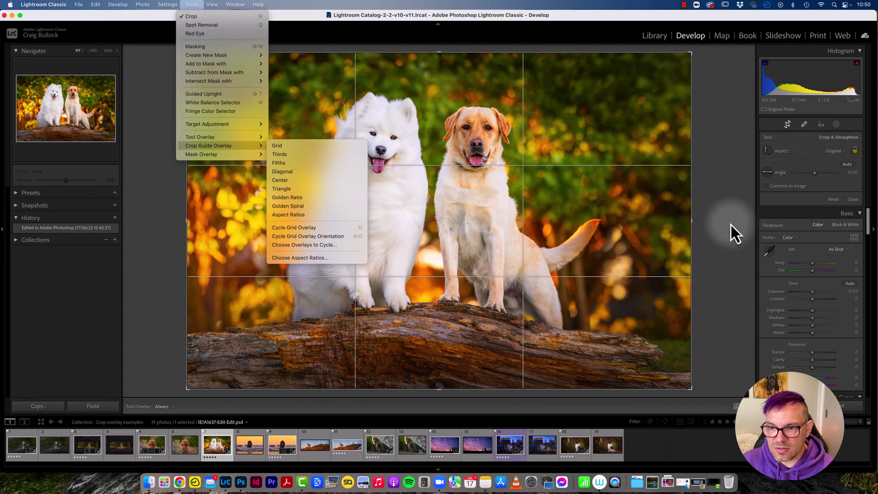
Step: Cycle the crop guide through Fifths, Diagonal, Center, Triangle, Golden Ratio, Golden Spiral, Aspect Ratios, Grid and Thirds
key(o)
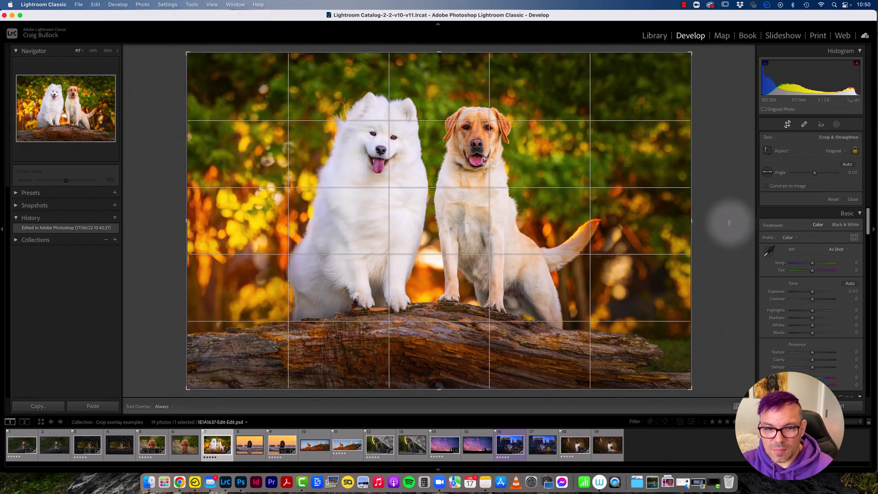
key(o)
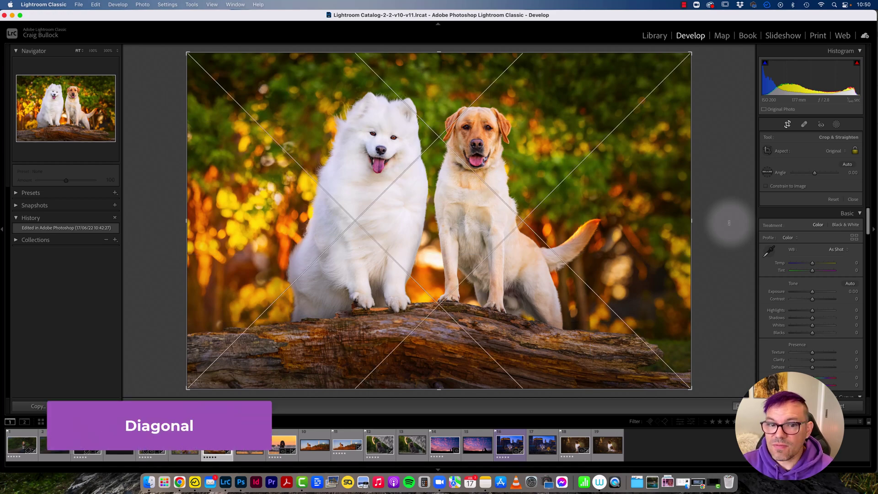
key(o)
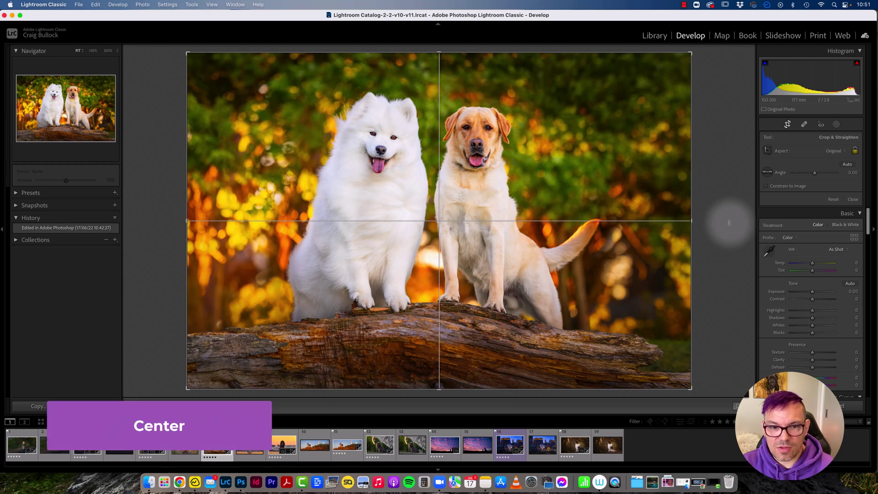
key(o)
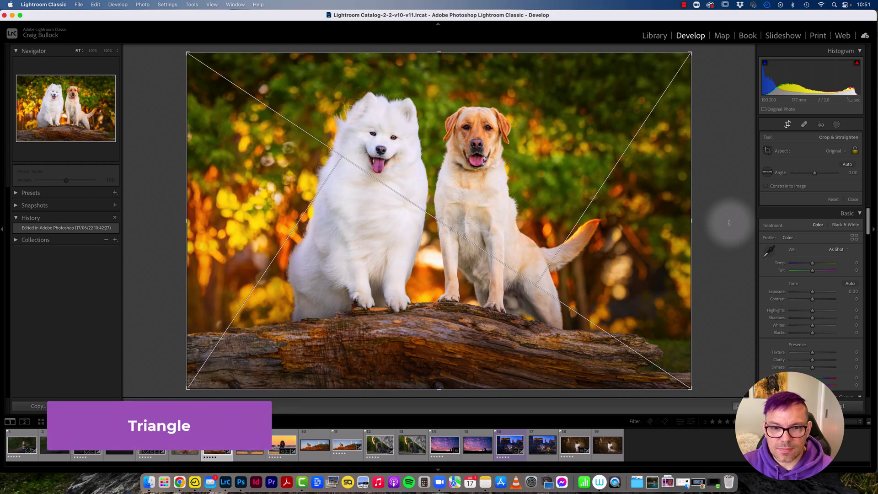
key(o)
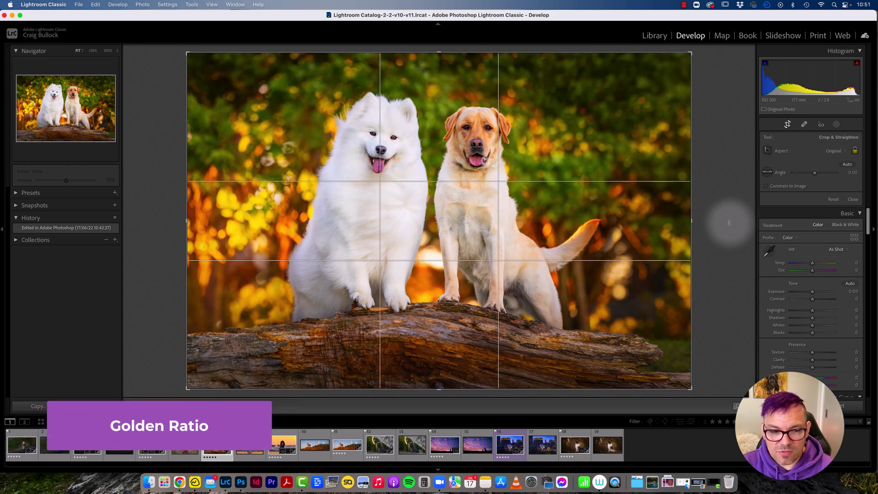
key(o)
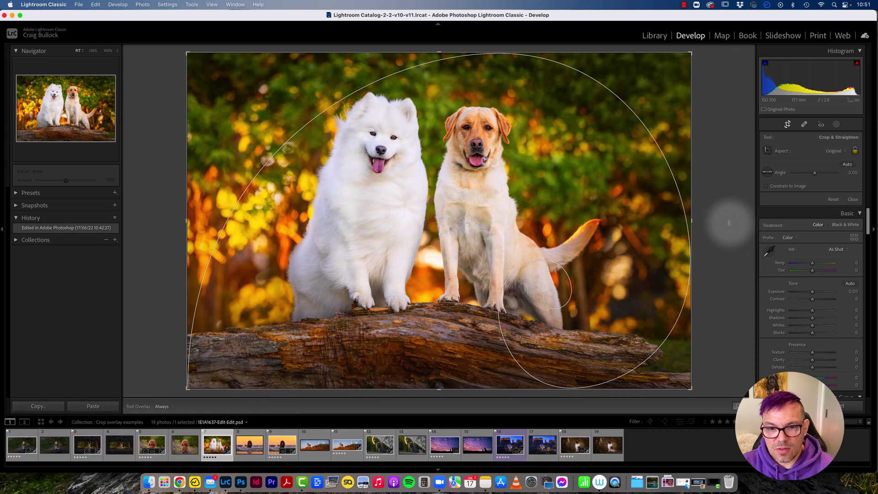
key(o)
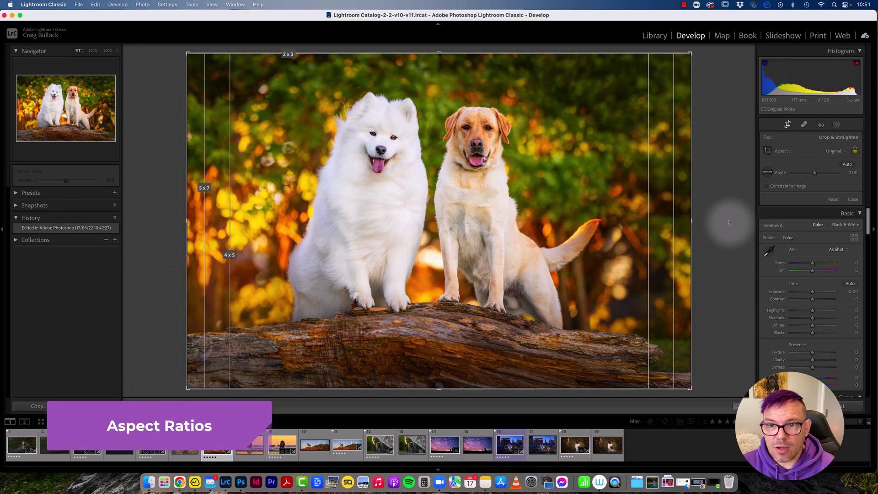
key(o)
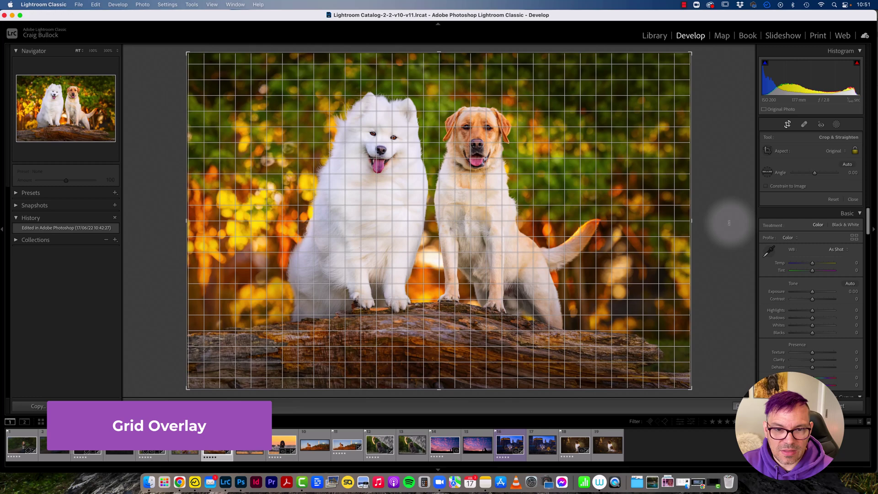
key(o)
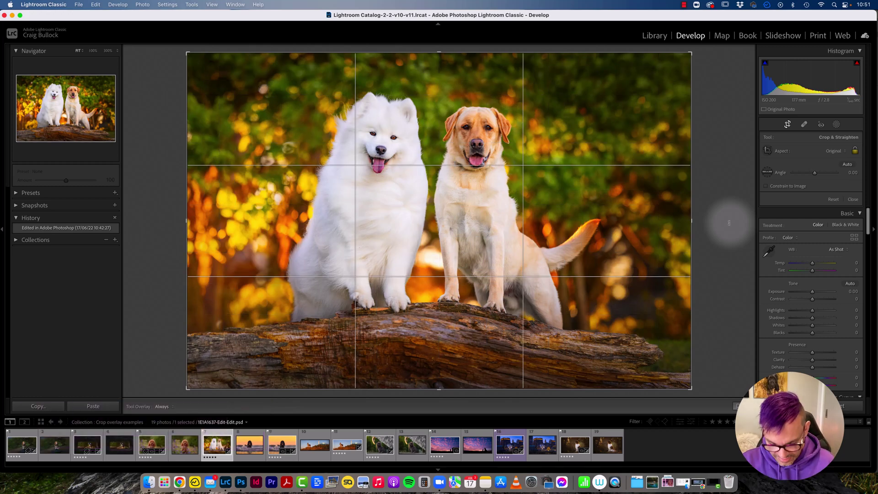
Step: Cycle to the Golden Spiral guide and rotate its orientation until the coil sits over a dog
key(o)
key(o)
key(o)
key(o)
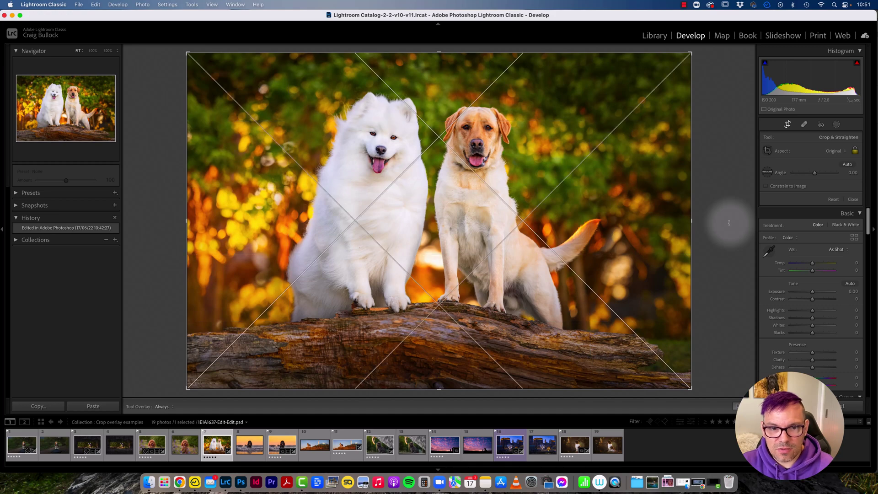
key(o)
key(o)
key(o)
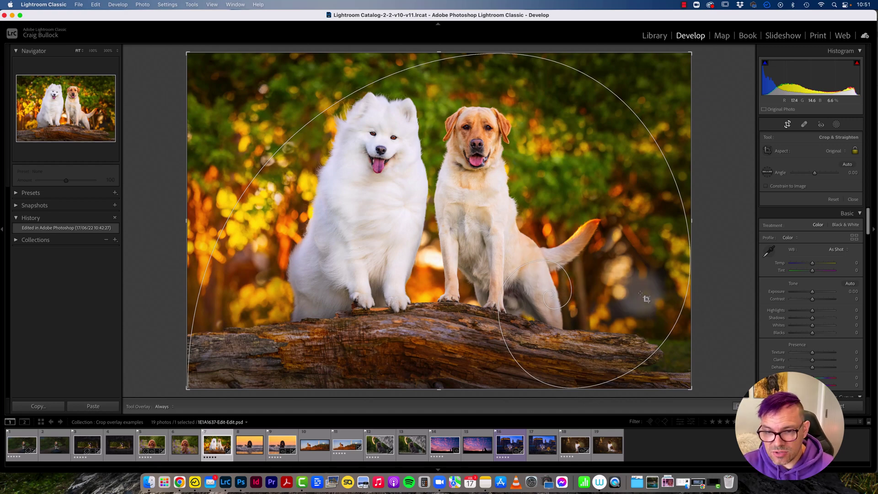
key(shift+o)
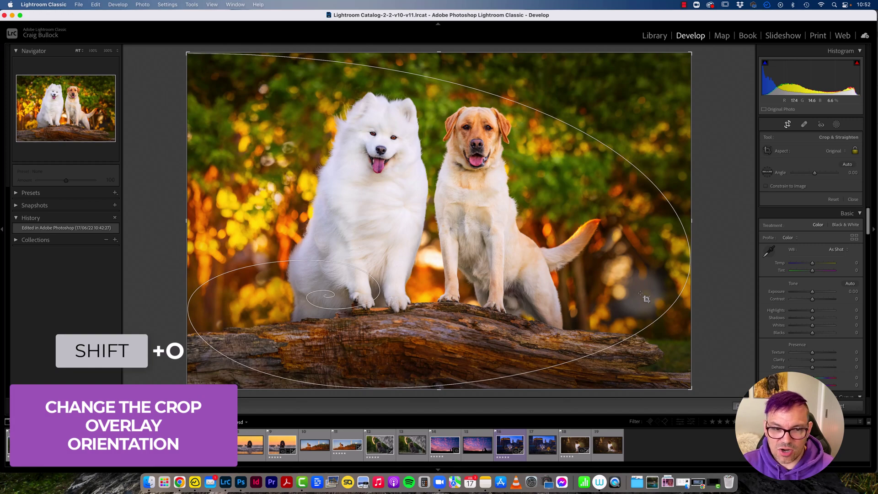
key(shift+o)
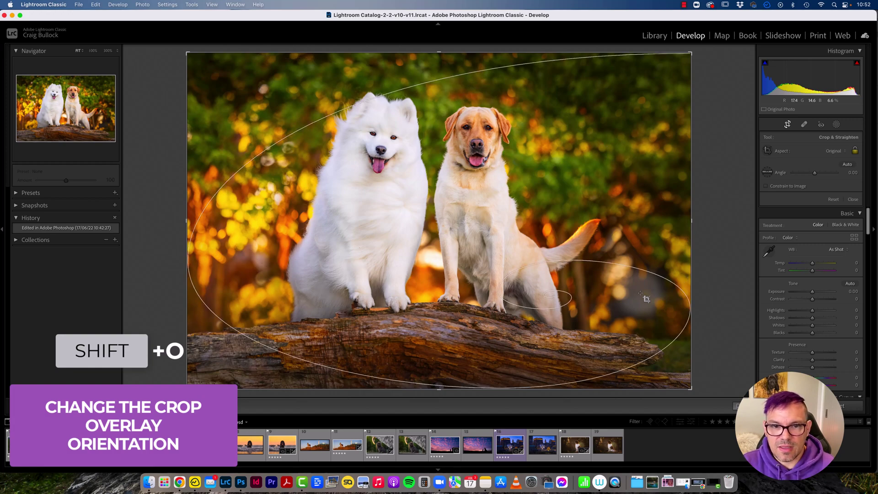
key(shift+o)
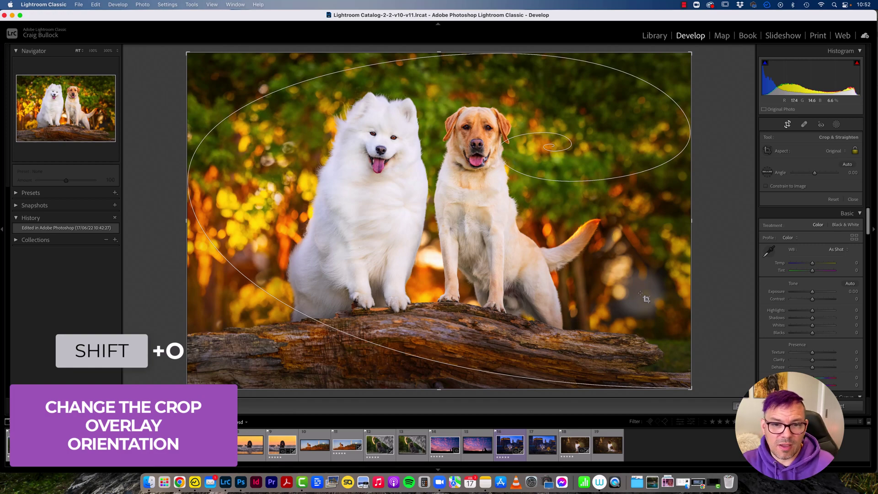
key(shift+o)
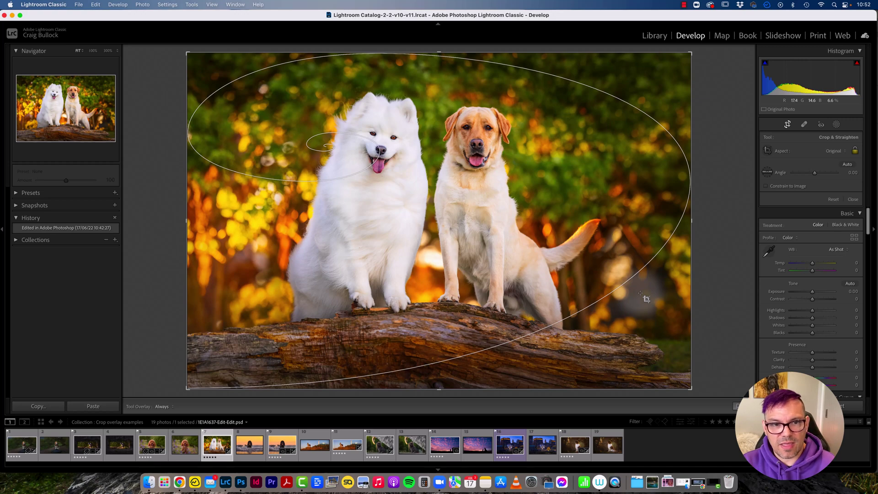
key(shift+o)
key(shift+o)
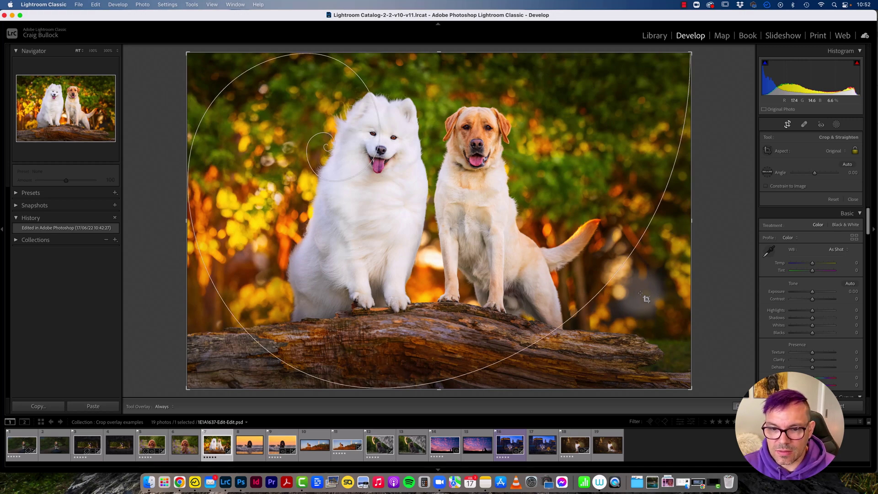
key(shift+o)
key(shift+o)
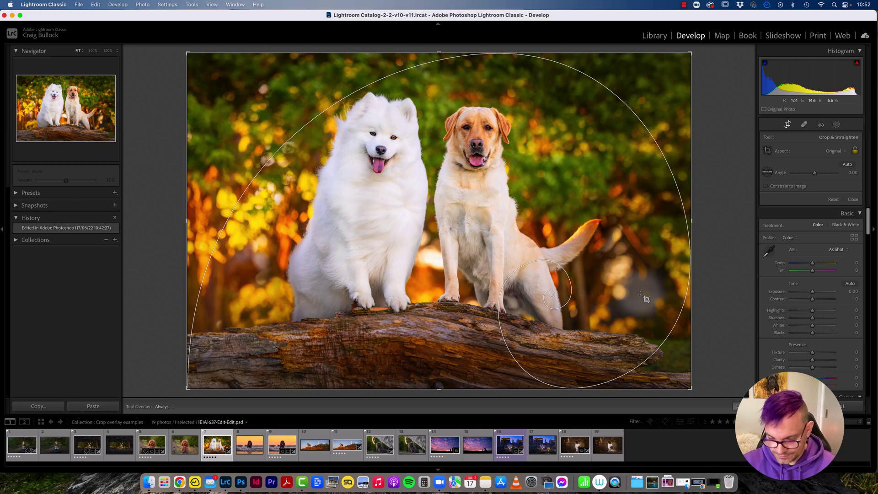
Step: Open the basset hound photo 1E1A9338-Edit.psd under the rule-of-thirds crop grid
click(94, 447)
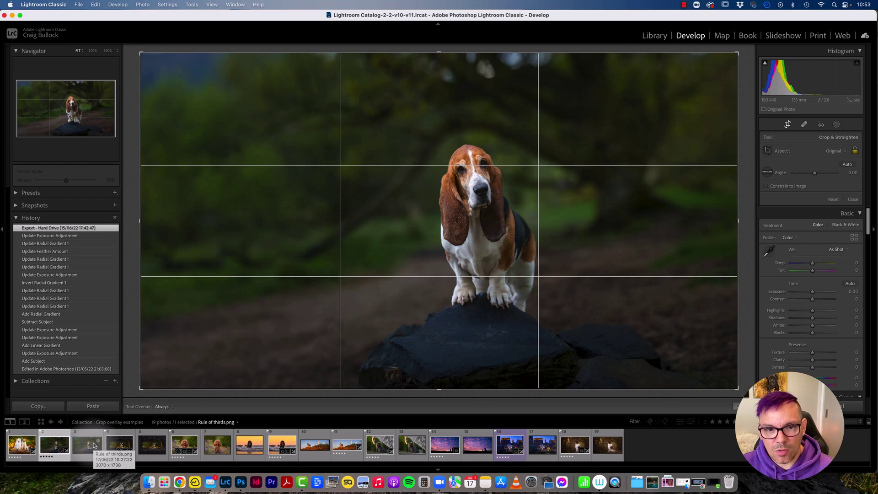
click(54, 444)
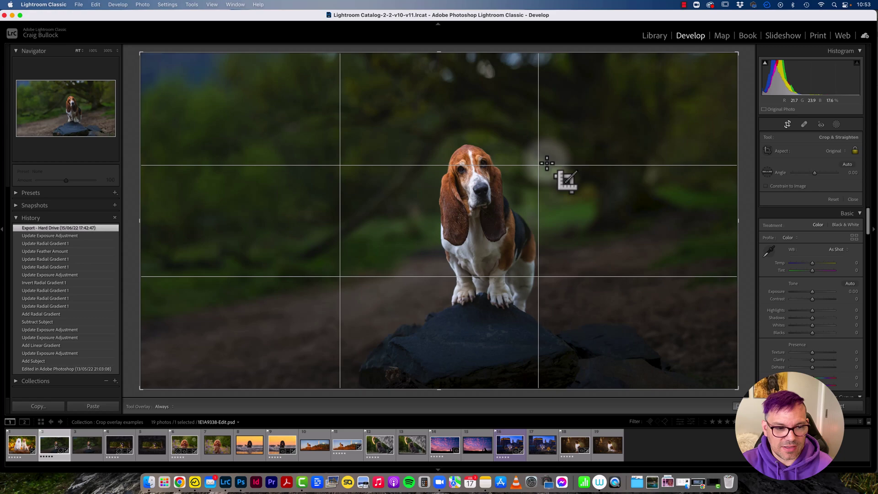
Step: Open the border collie photo and cycle Grid, Diagonal, Triangle, Golden Ratio, Golden Spiral, then Thirds
key(Right)
key(Right)
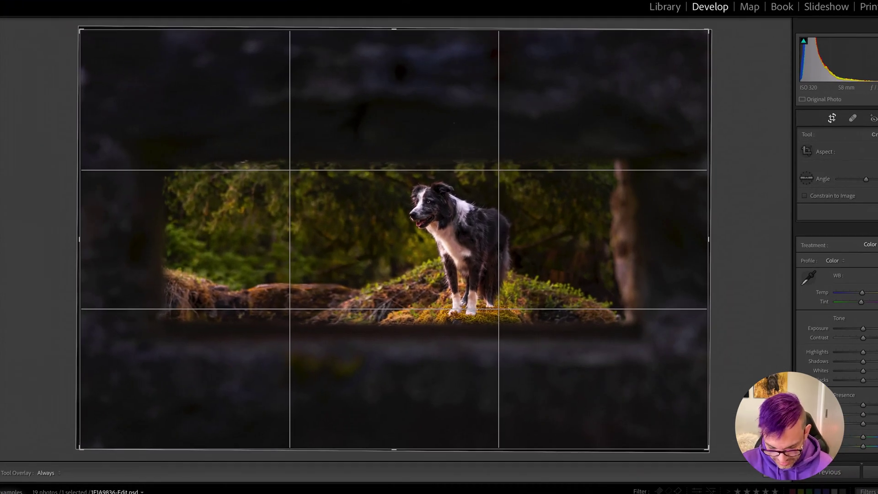
key(o)
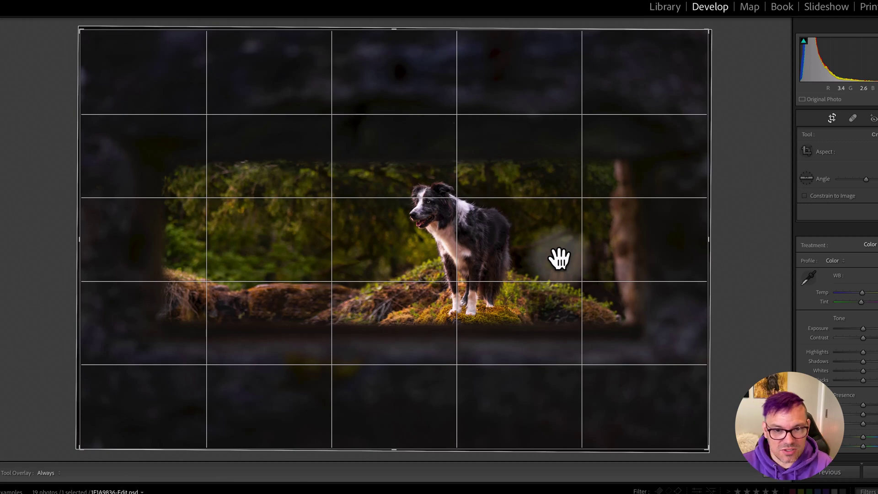
key(o)
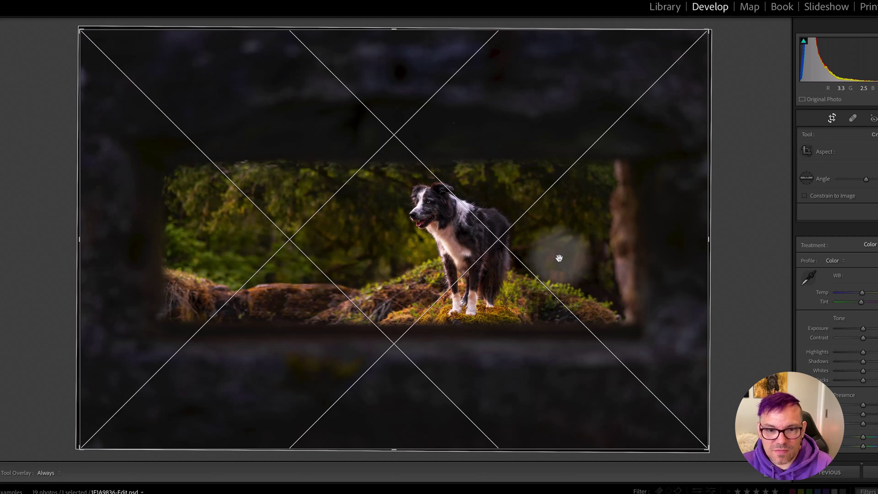
key(o)
key(o)
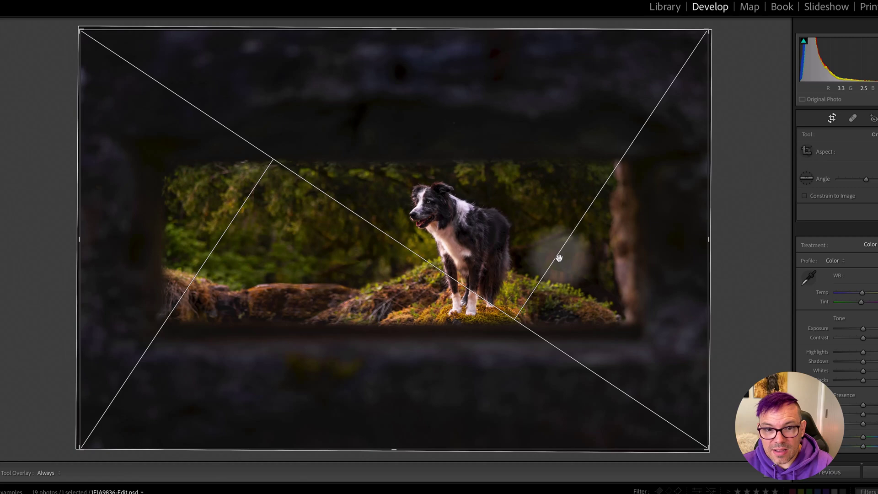
key(o)
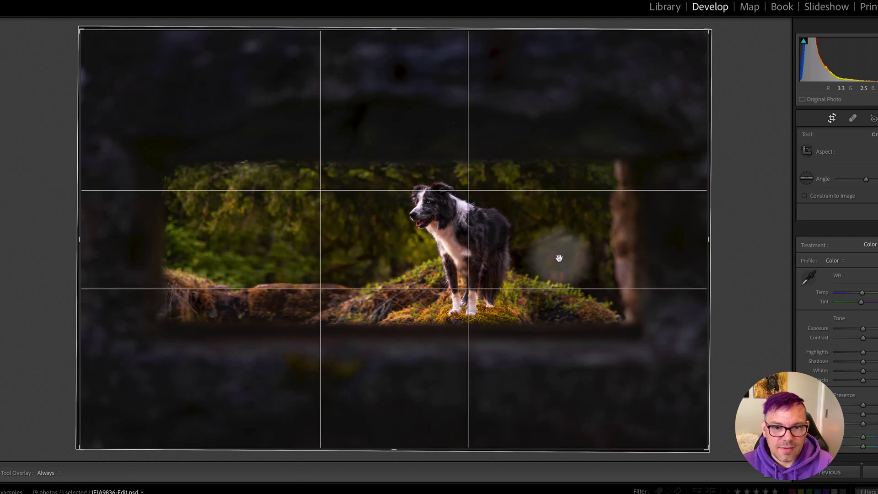
key(o)
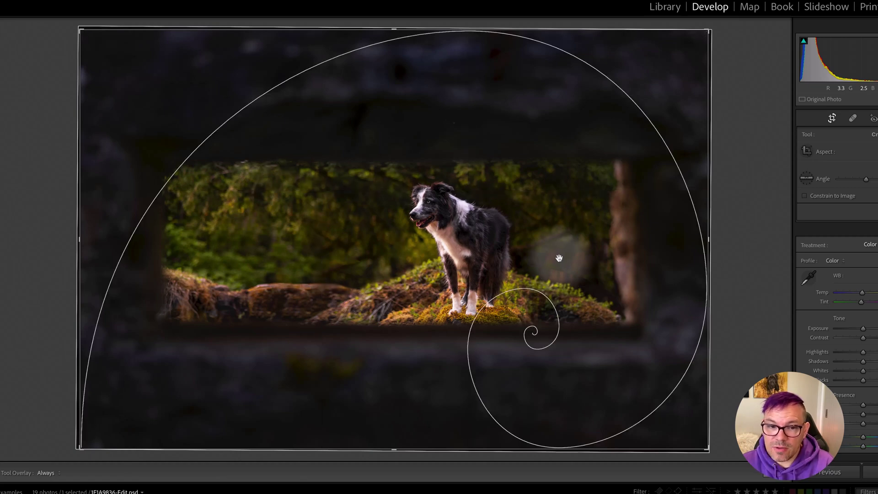
key(o)
key(o)
key(o)
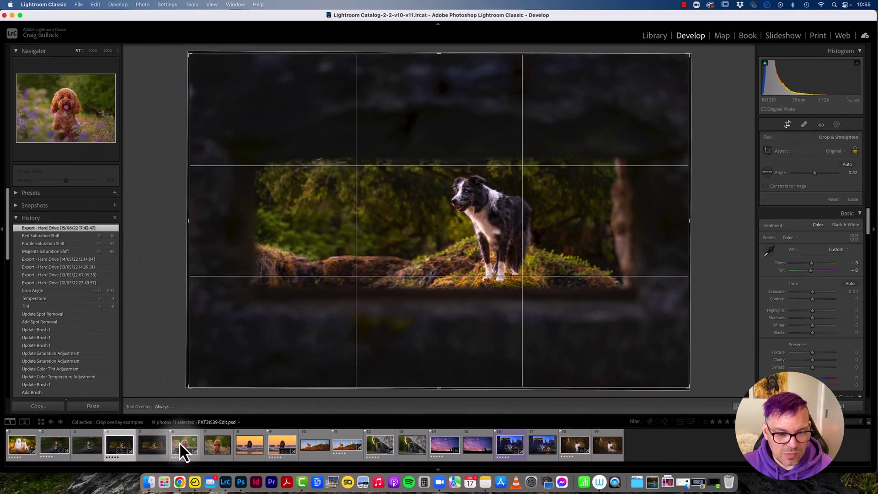
Step: Open the cockapoo-among-purple-flowers photo and cycle its crop overlay from Grid to Diagonal
click(180, 443)
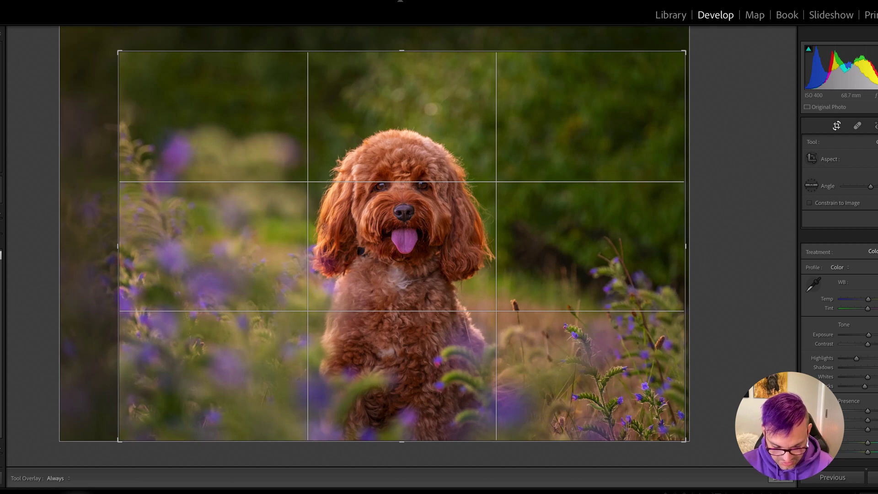
key(o)
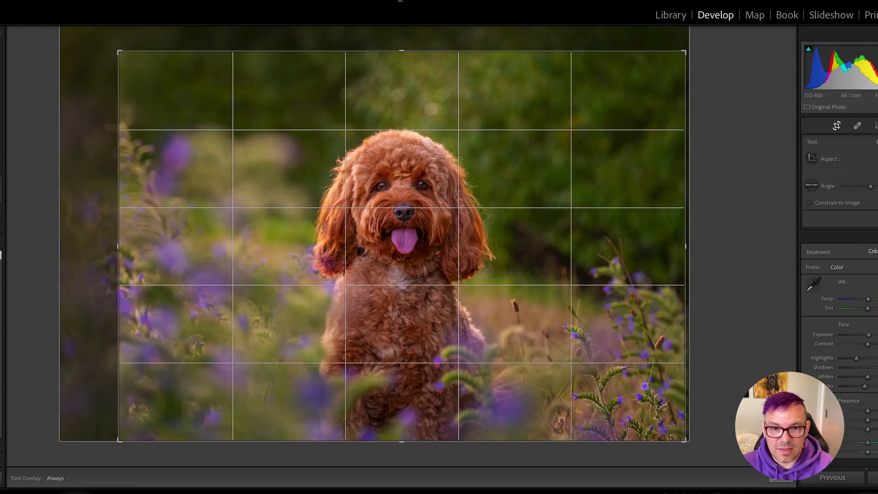
key(o)
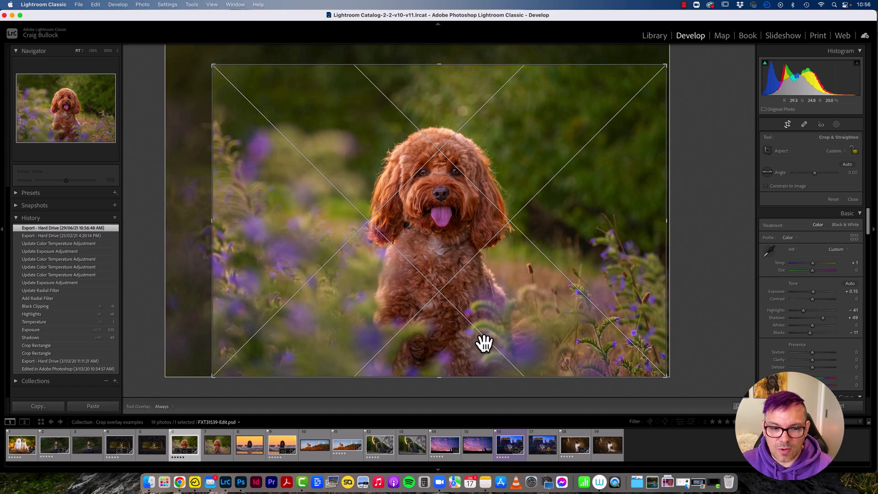
Step: Open the black dog in sunset surf photo and switch to the Center crop overlay
click(275, 448)
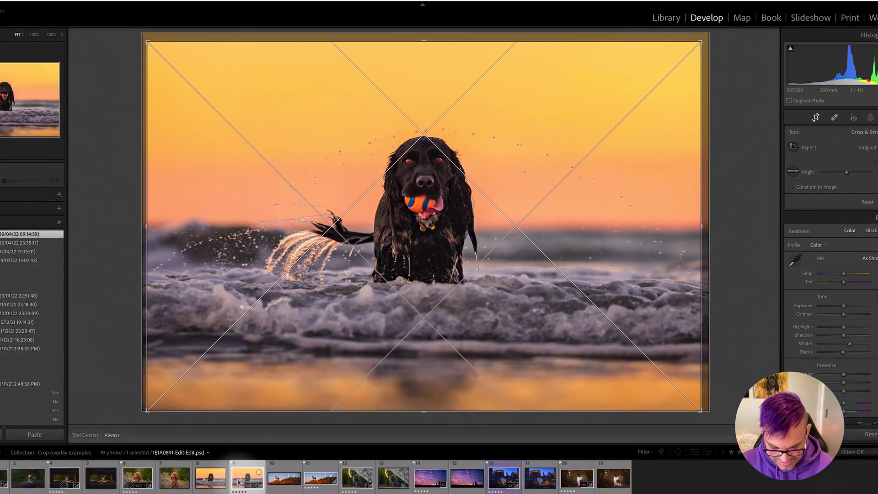
key(o)
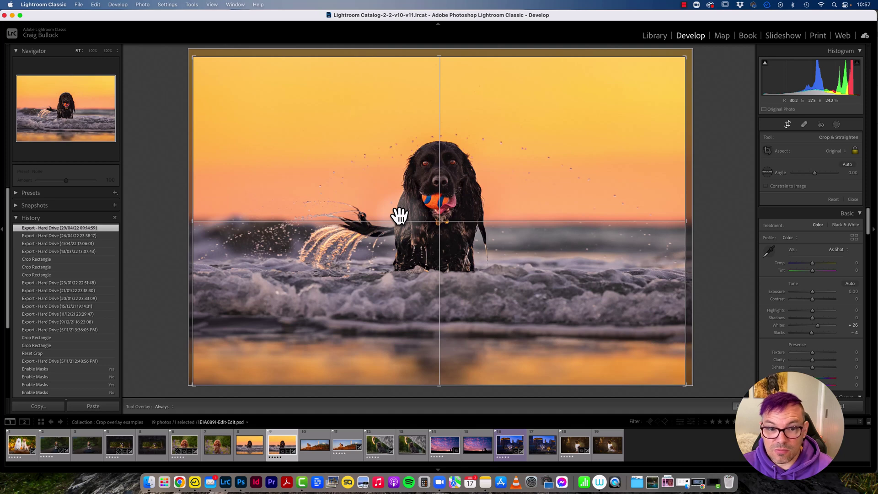
Step: Advance to the merle dog by the lighthouse and cycle the crop overlay to Triangle
key(Right)
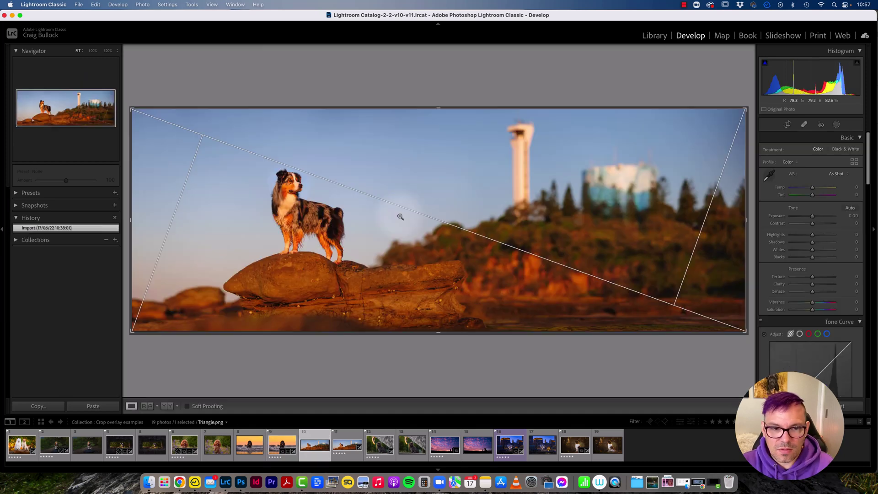
key(Right)
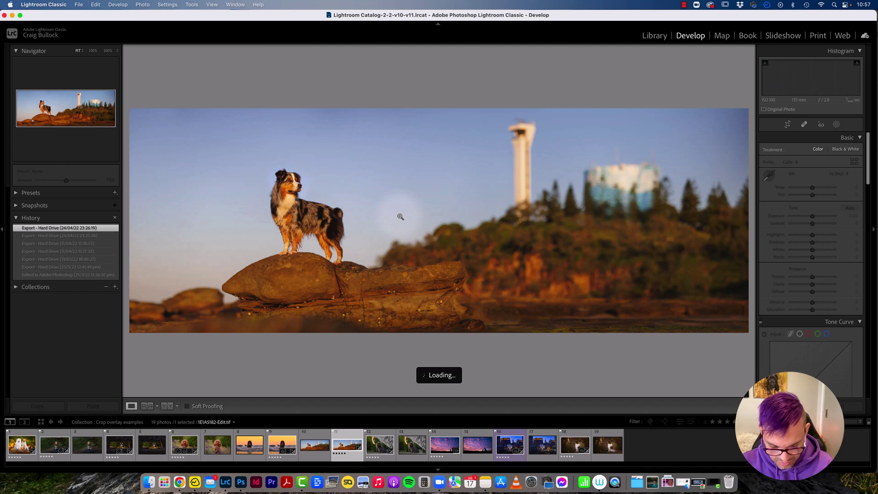
key(o)
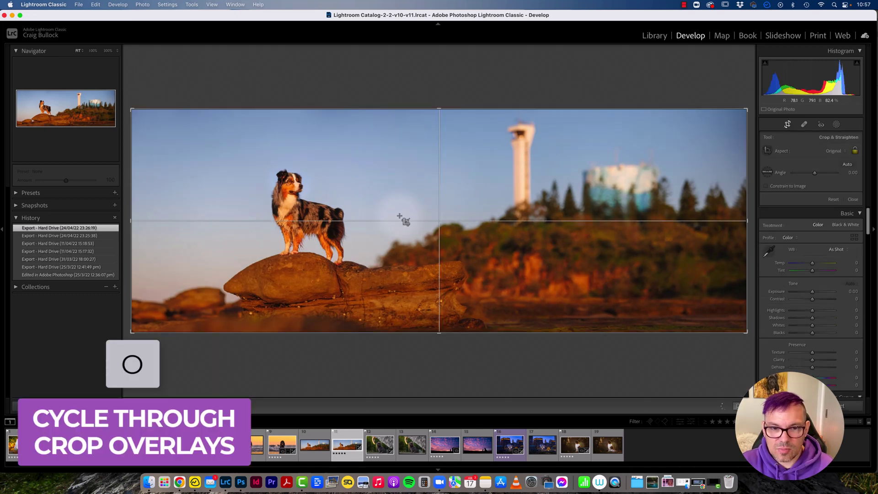
key(o)
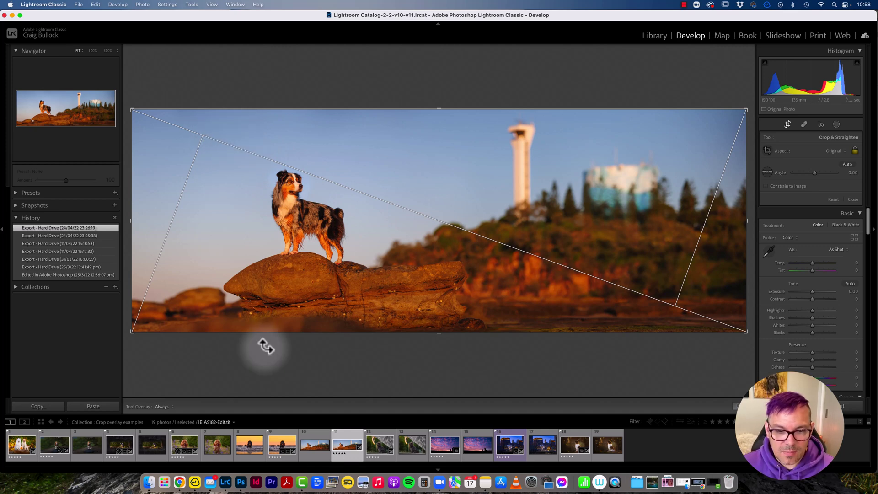
Step: Open the shaggy black dog on the ledge and change its crop overlay to Thirds
click(372, 446)
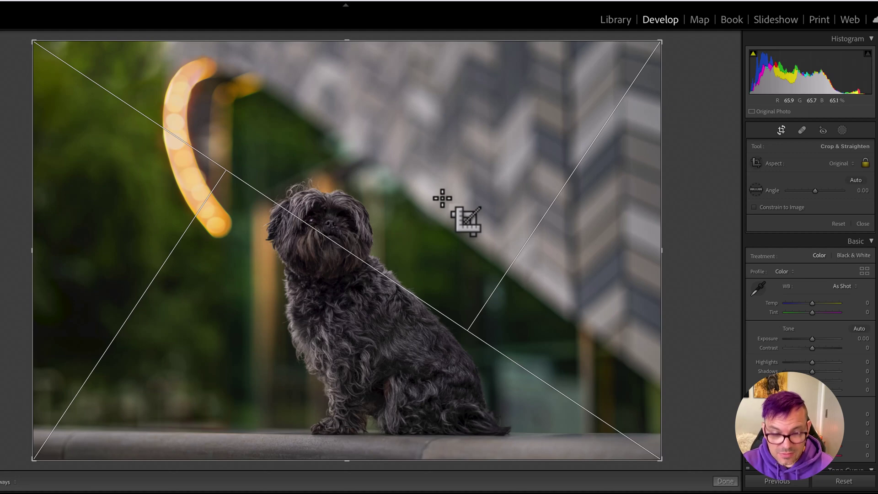
key(o)
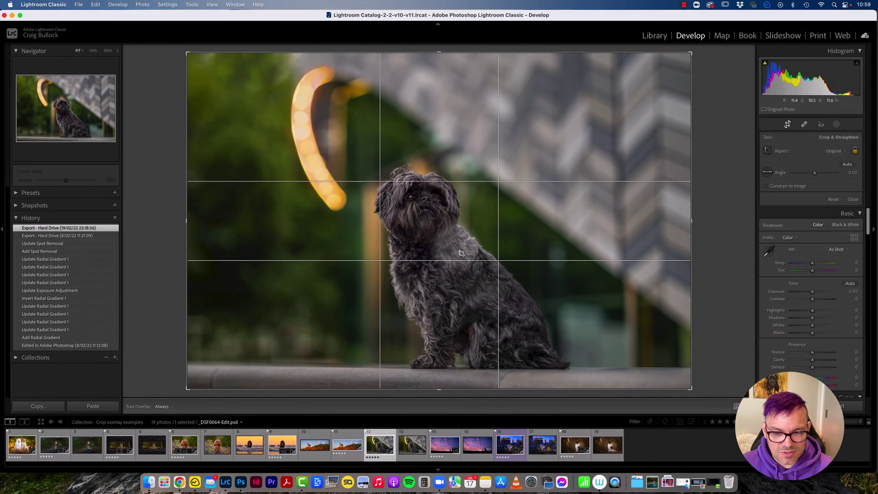
Step: Show the Golden Spiral overlay on the sunset dog silhouette, then open the dog-in-the-city night photo
click(432, 458)
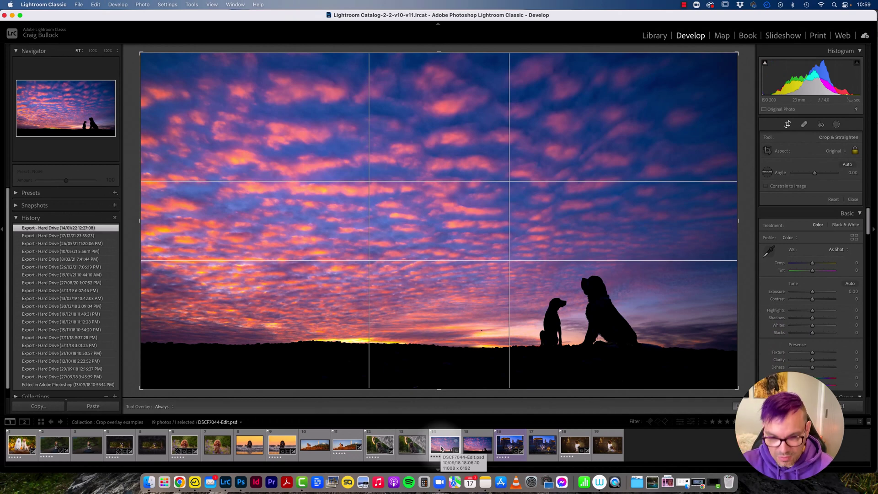
key(o)
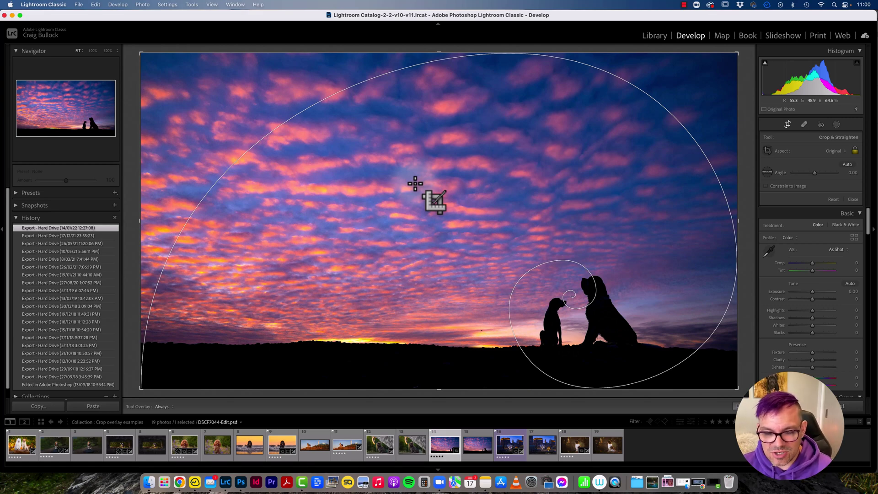
click(504, 448)
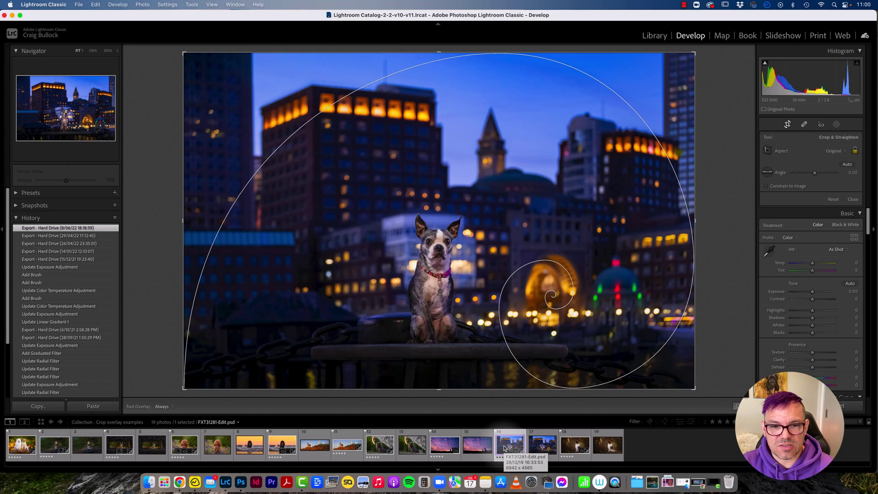
Step: Cycle the crop overlay to the 2x3, 5x7 and 4x5 Aspect Ratios guides, then open the spaniel photo
key(o)
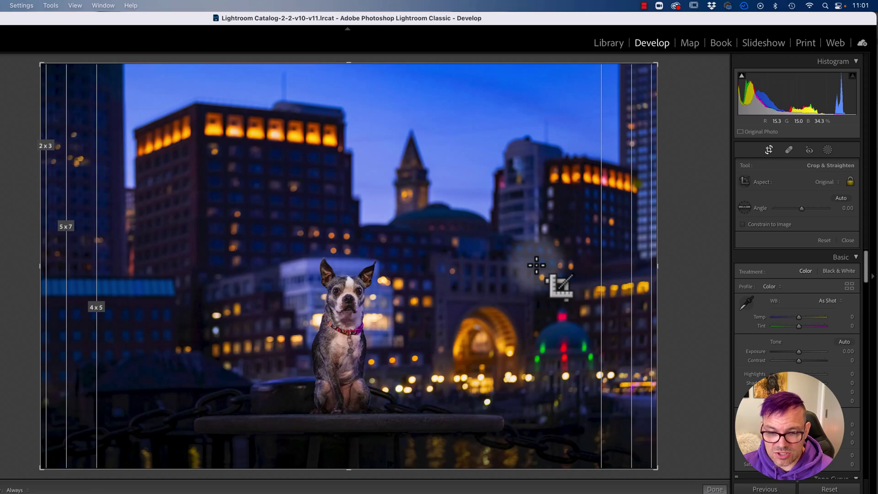
click(501, 493)
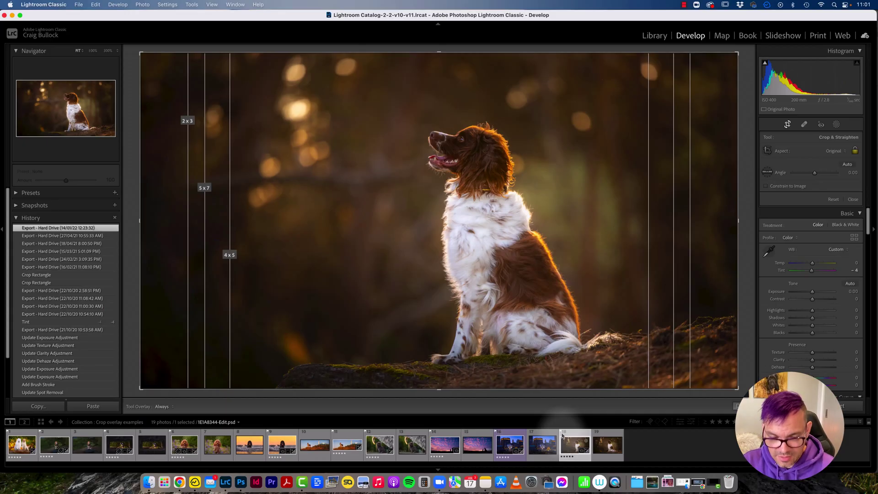
Step: Put a fine Grid overlay on the spaniel photo, tilt the crop slightly, then reset it to 0.00 angle
key(o)
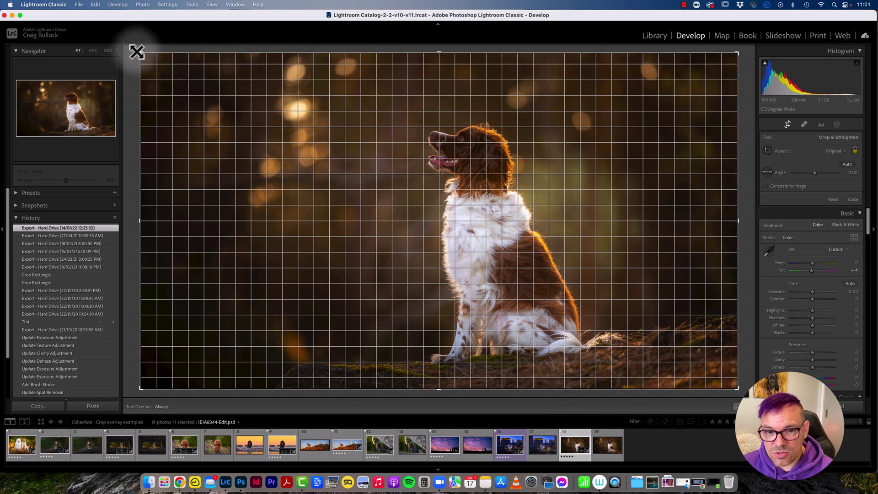
drag(135, 51, 137, 55)
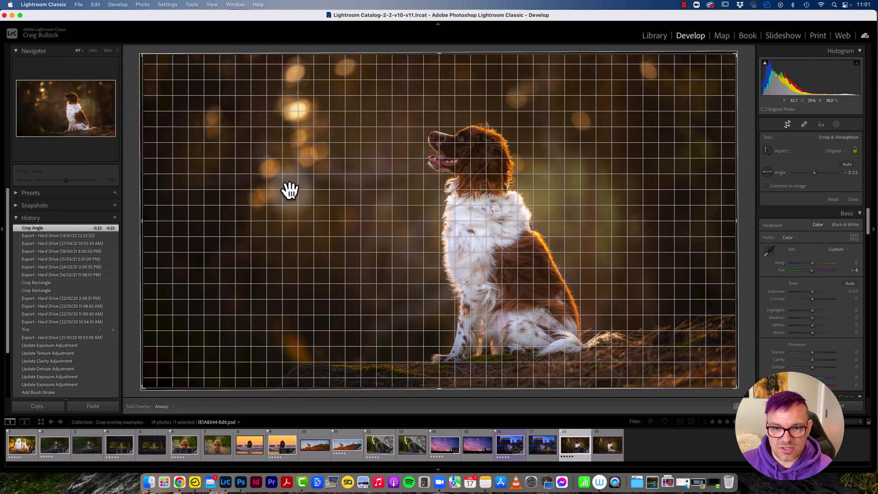
key(super+alt+r)
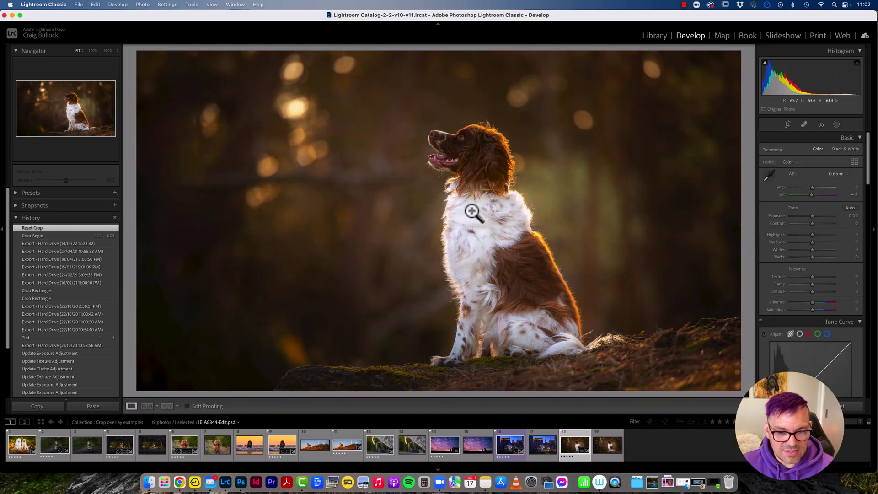
Step: Switch to Photoshop and start a crop on the two-dogs photo with the Crop tool
click(244, 481)
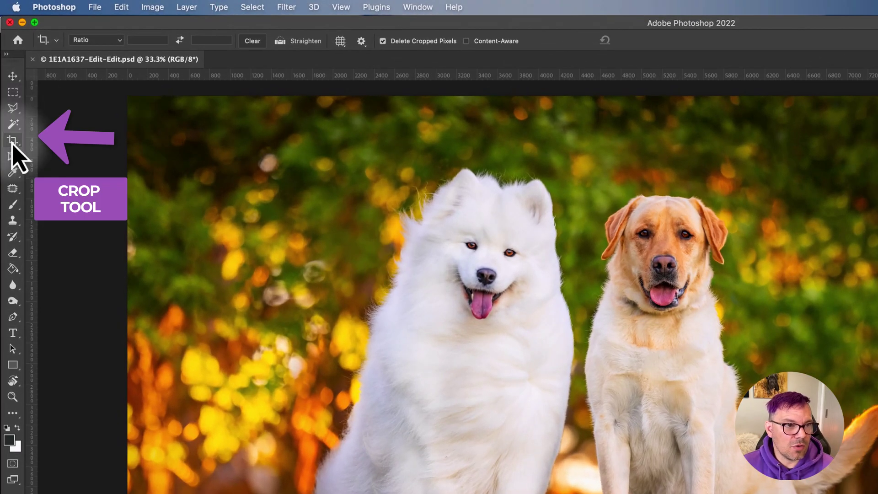
click(12, 145)
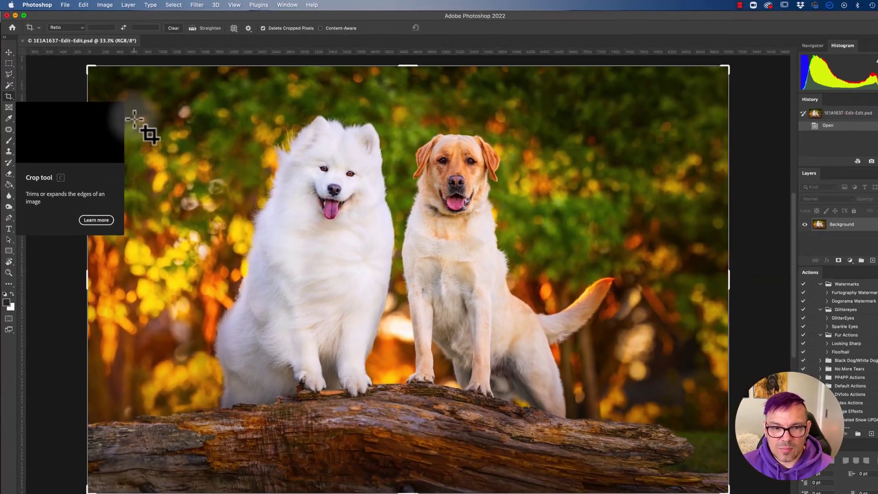
key(Return)
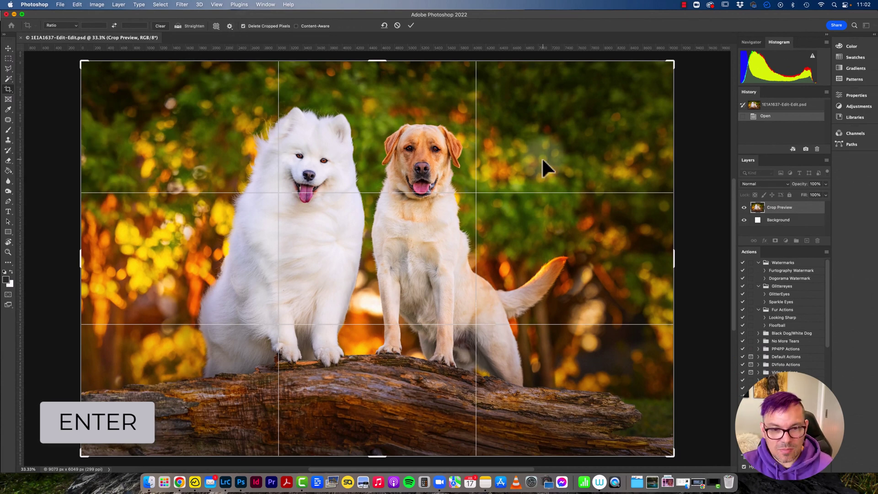
Step: Cycle the crop overlay through grid, diagonal, triangle and thirds guides to the golden spiral
key(o)
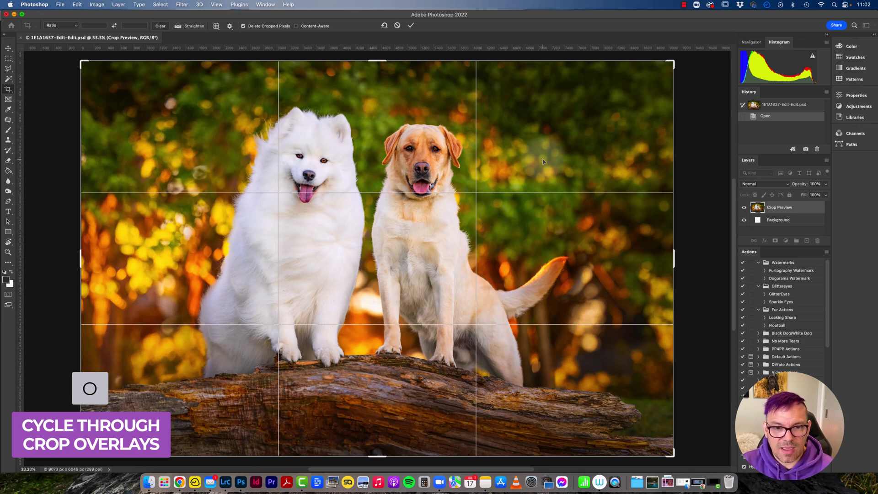
key(o)
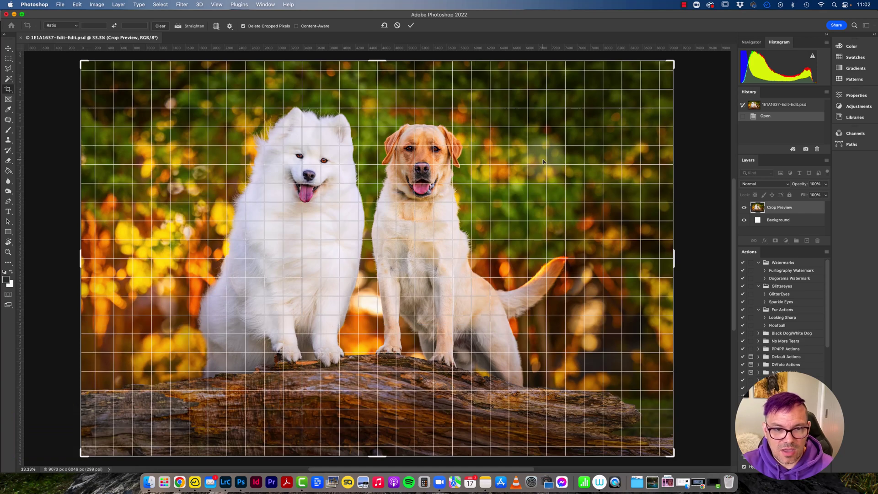
key(o)
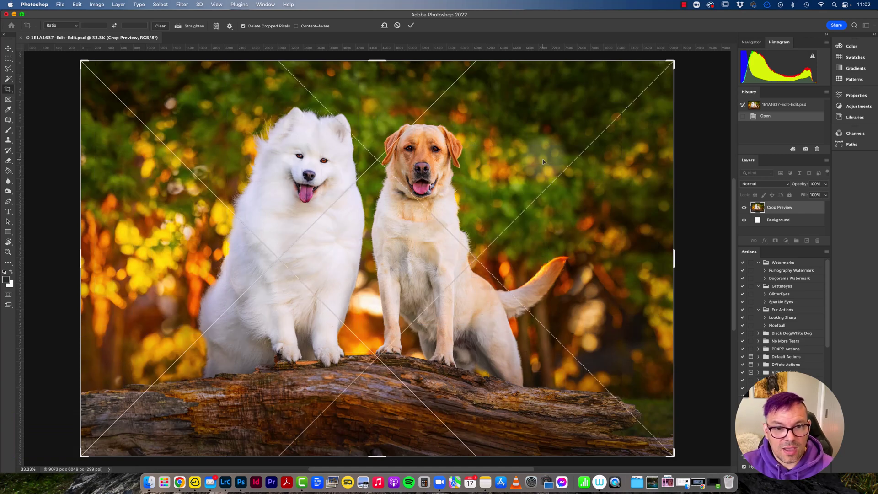
key(o)
key(o)
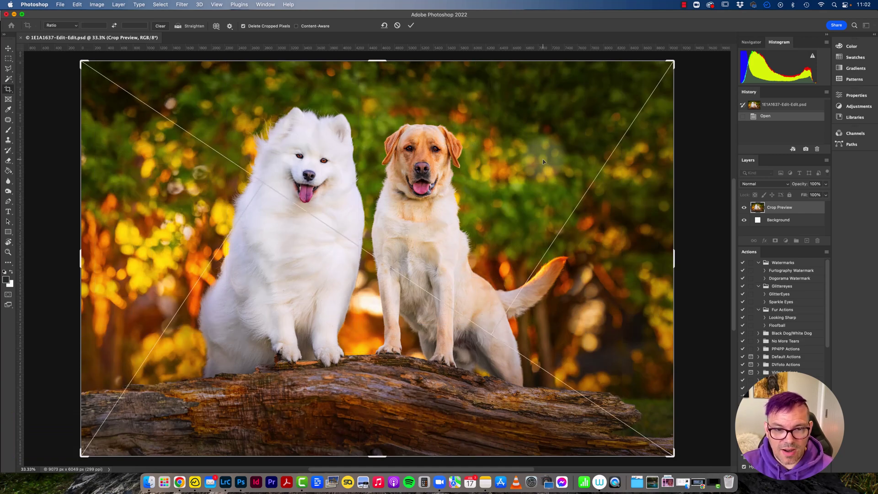
key(o)
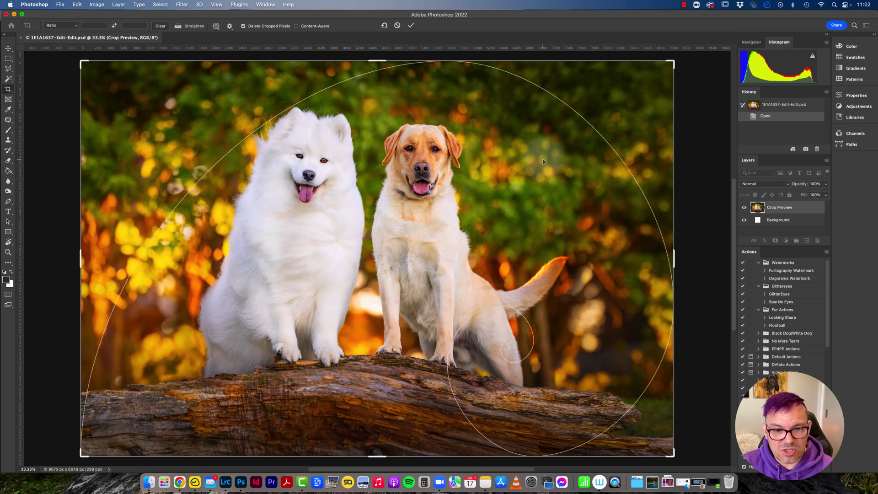
key(o)
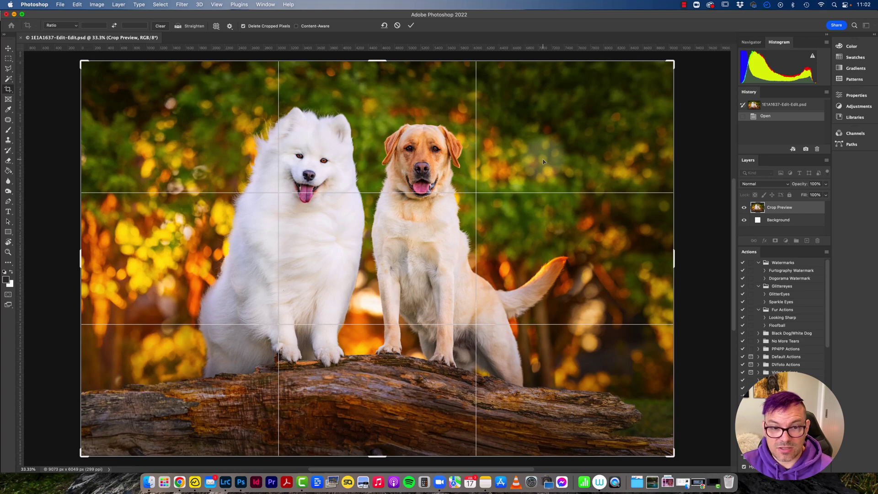
Step: Commit the crop on the two-dogs image, leaving a single 9073 × 6049 px Background layer
key(Return)
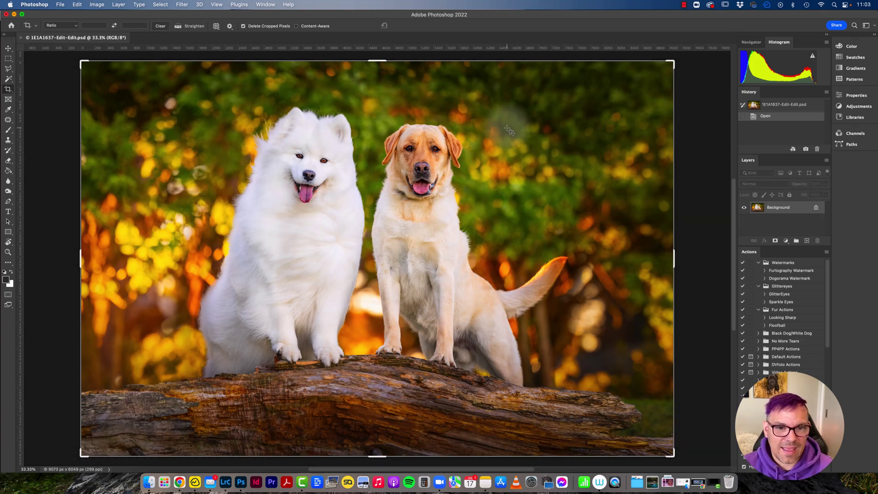